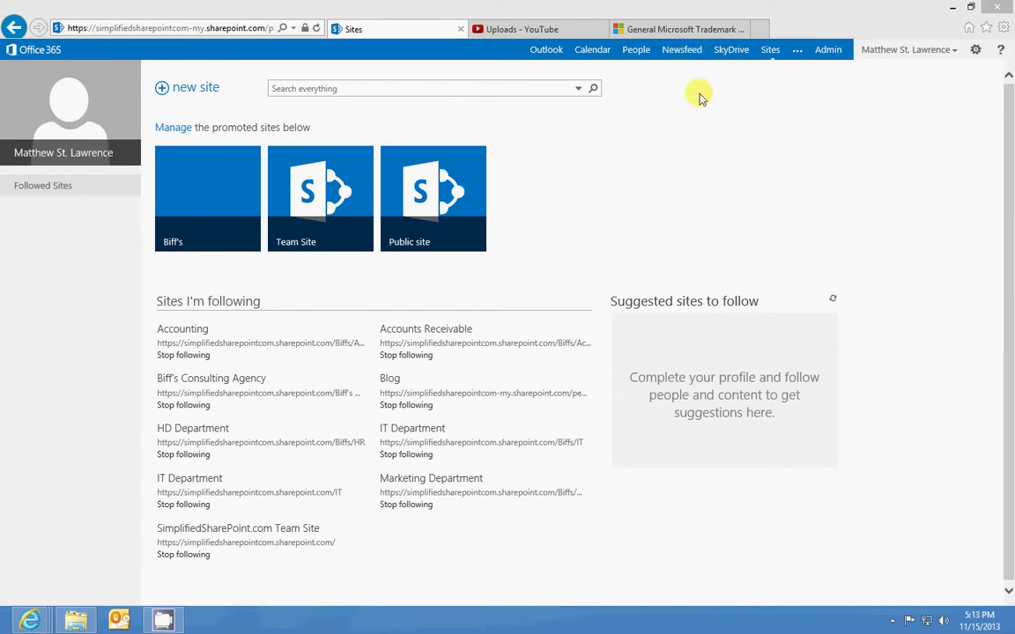
Reload the Sites page and highlight the 'Sites I'm following' heading and the IT Department address.
{"action": "left_click", "coordinate": [770, 51]}
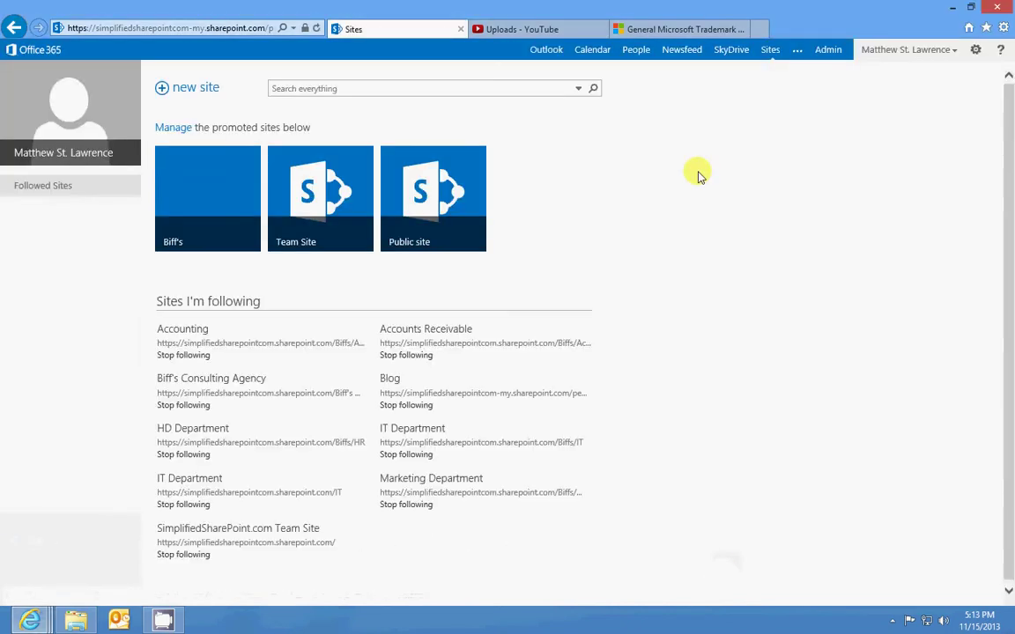
{"action": "left_click_drag", "start_coordinate": [154, 304], "coordinate": [279, 294]}
{"action": "left_click", "coordinate": [284, 313]}
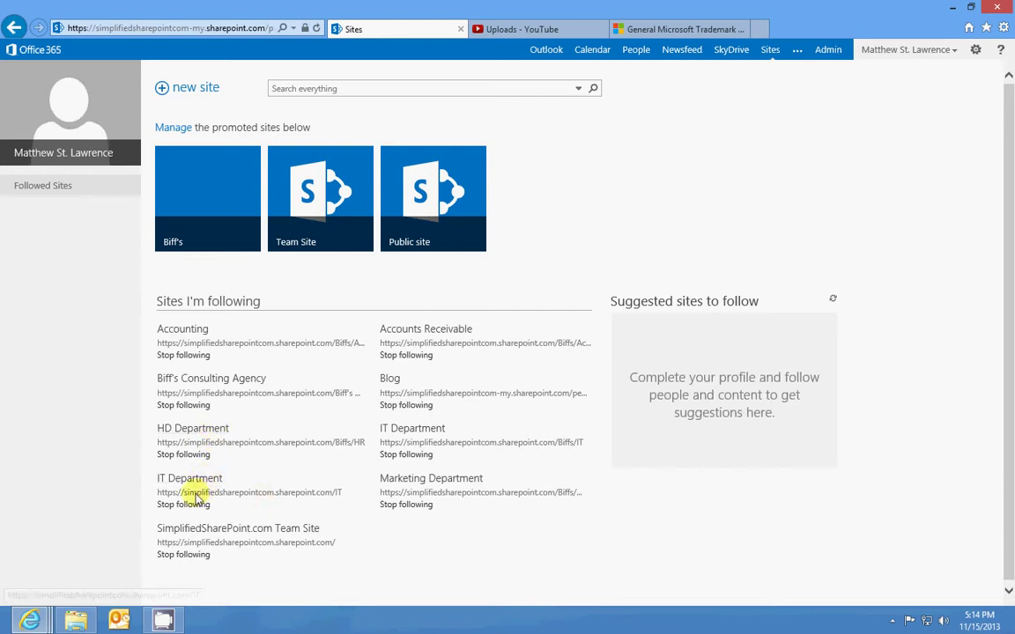
{"action": "left_click_drag", "start_coordinate": [159, 492], "coordinate": [310, 490]}
{"action": "left_click", "coordinate": [337, 470]}
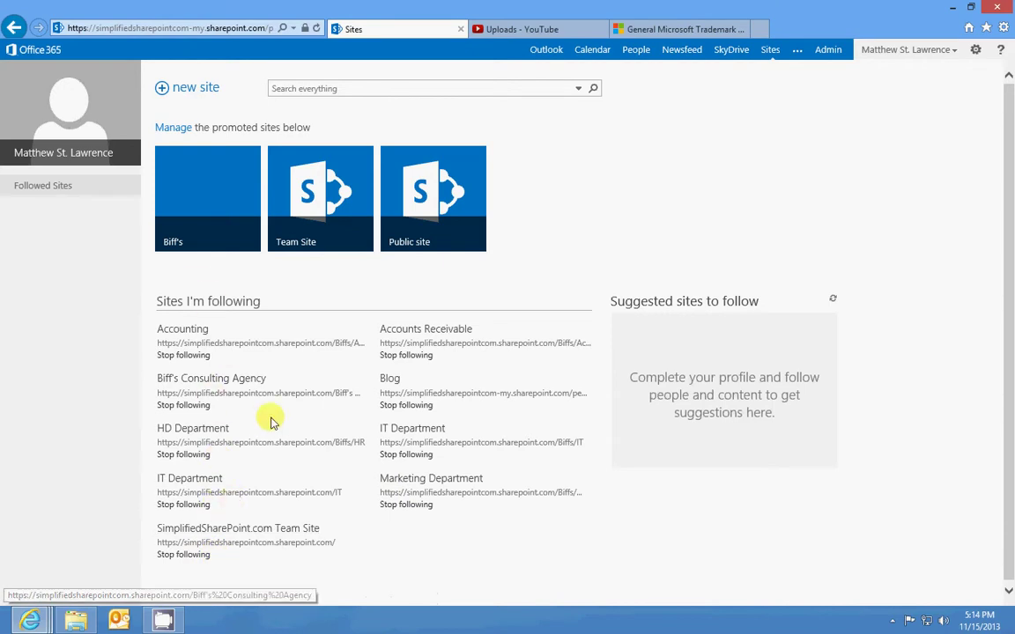
From Newsfeed, open the personal Blog site and follow it.
{"action": "left_click", "coordinate": [692, 50]}
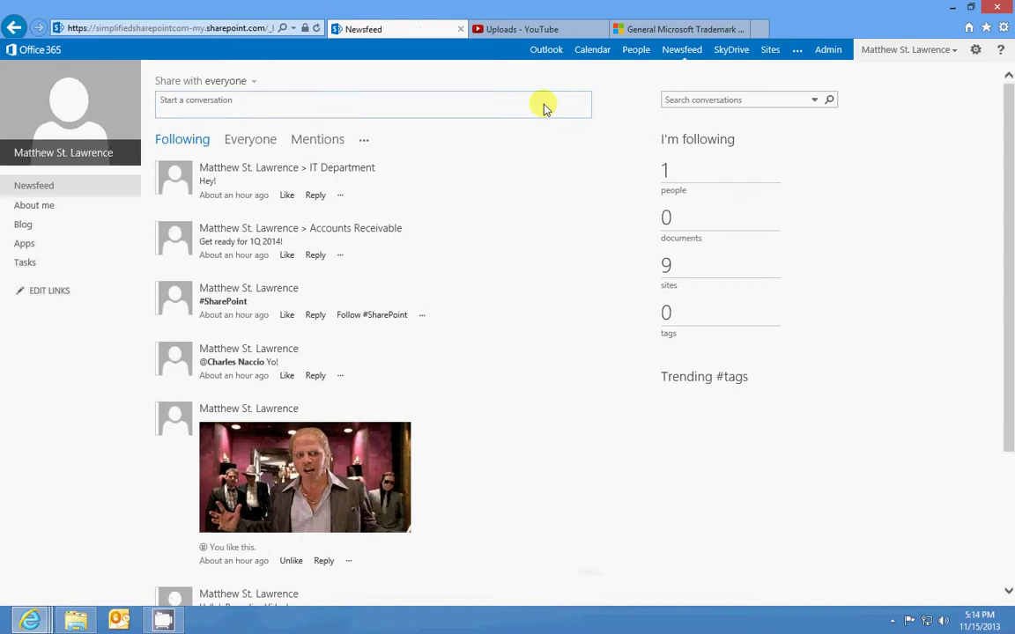
{"action": "left_click", "coordinate": [24, 226]}
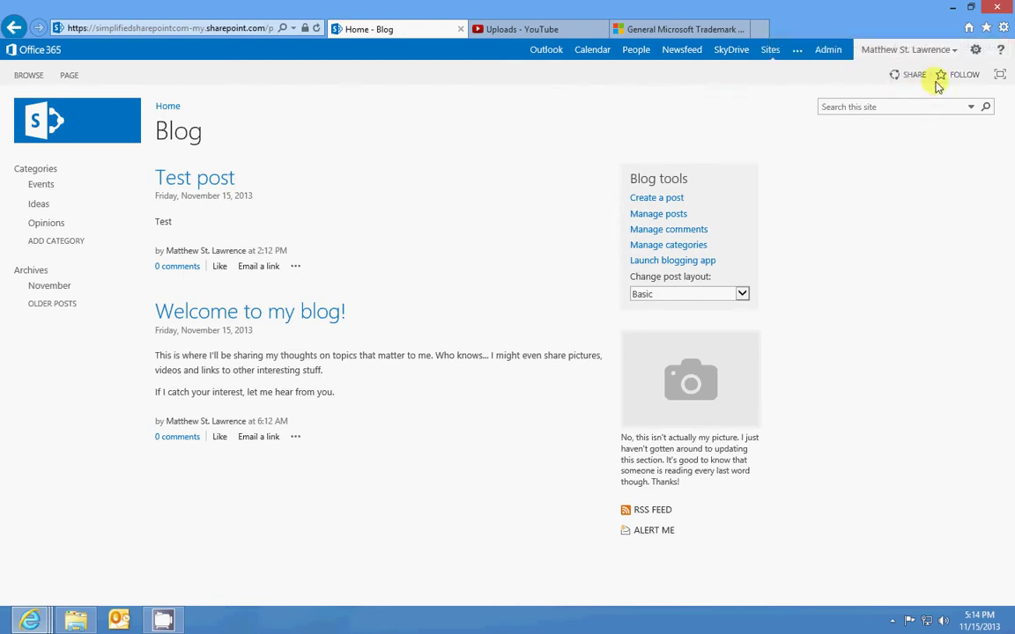
{"action": "left_click", "coordinate": [943, 77]}
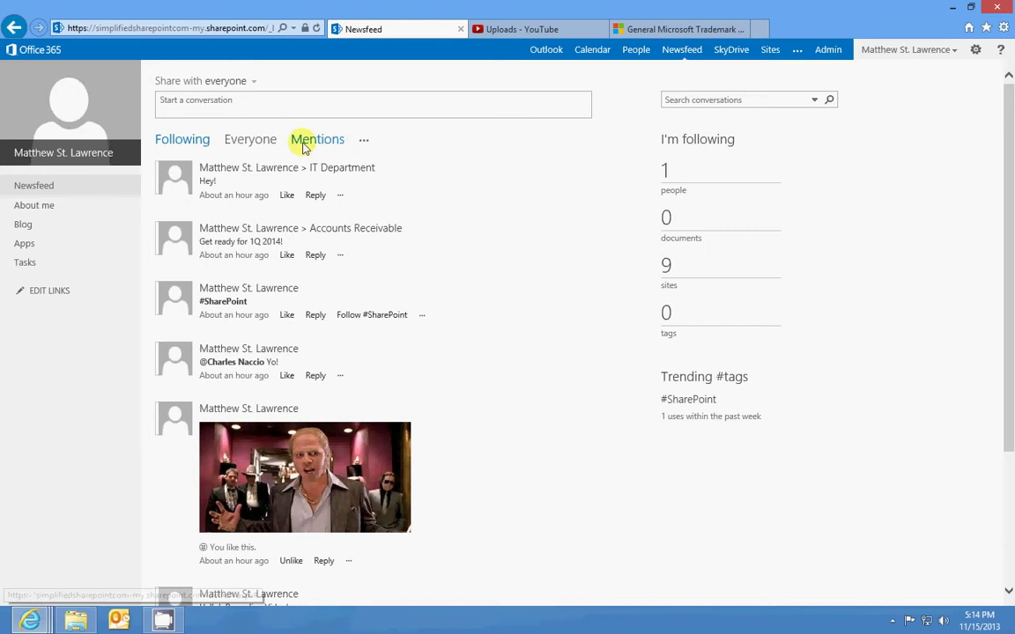
{"action": "left_click", "coordinate": [364, 139]}
{"action": "left_click", "coordinate": [381, 162]}
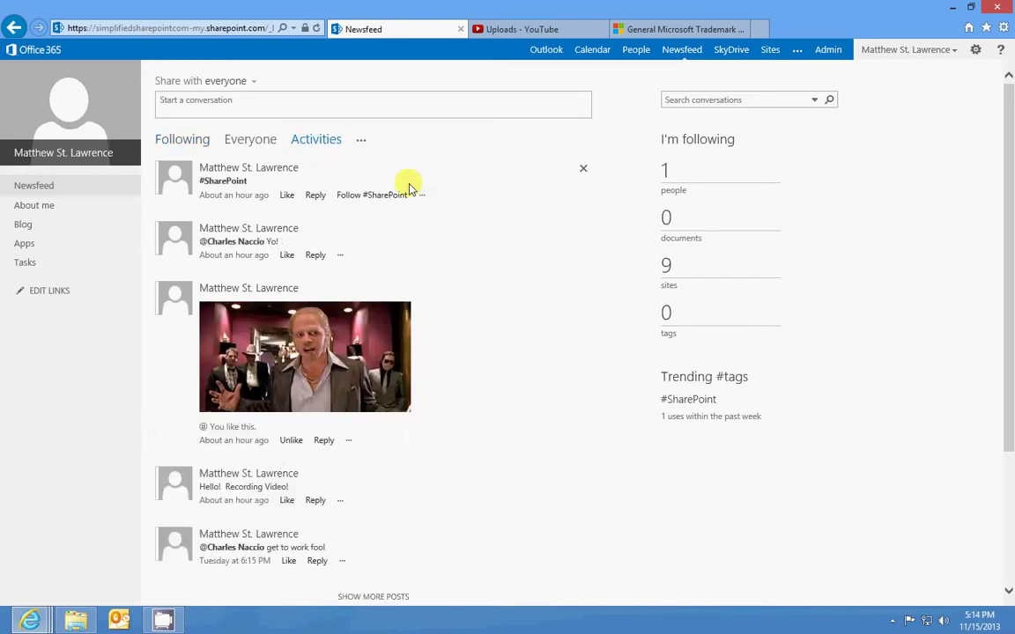
{"action": "scroll", "coordinate": [435, 197], "scroll_direction": "down", "scroll_amount": 1}
{"action": "scroll", "coordinate": [435, 197], "scroll_direction": "up", "scroll_amount": 1}
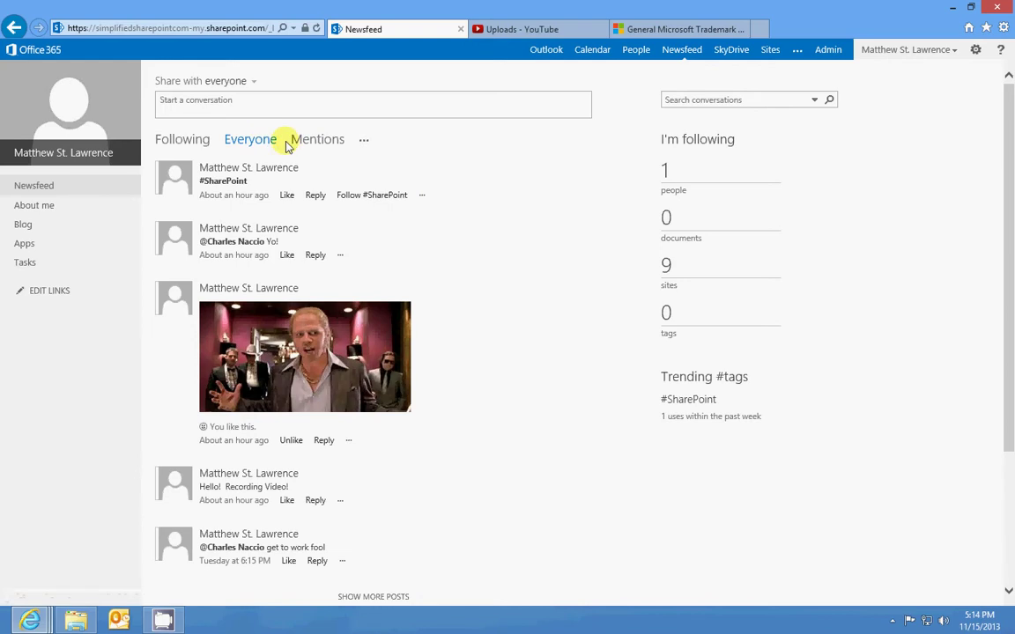
{"action": "left_click", "coordinate": [163, 139]}
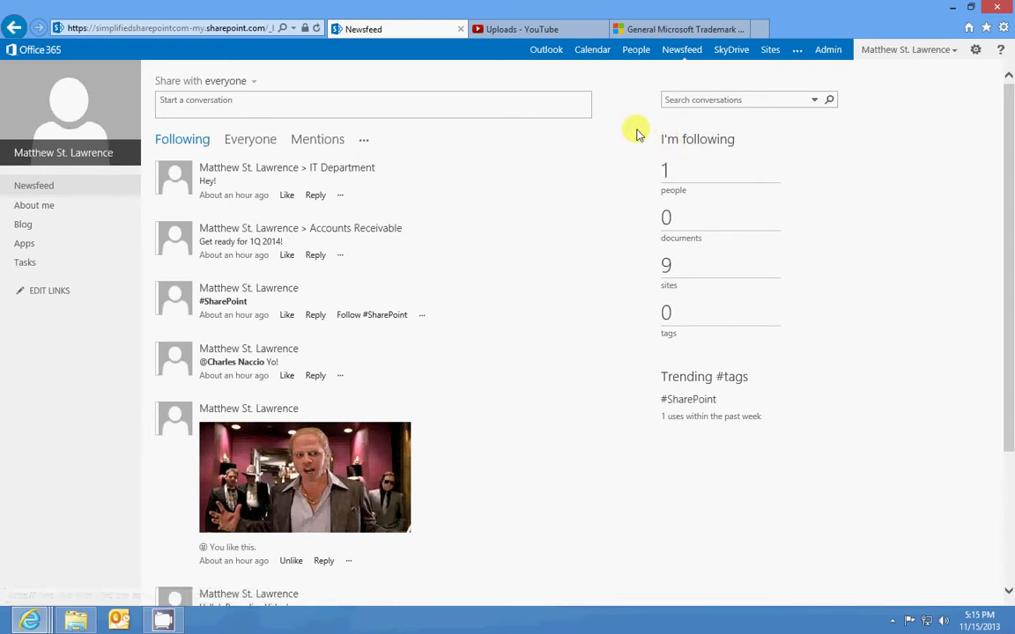
{"action": "left_click", "coordinate": [380, 228]}
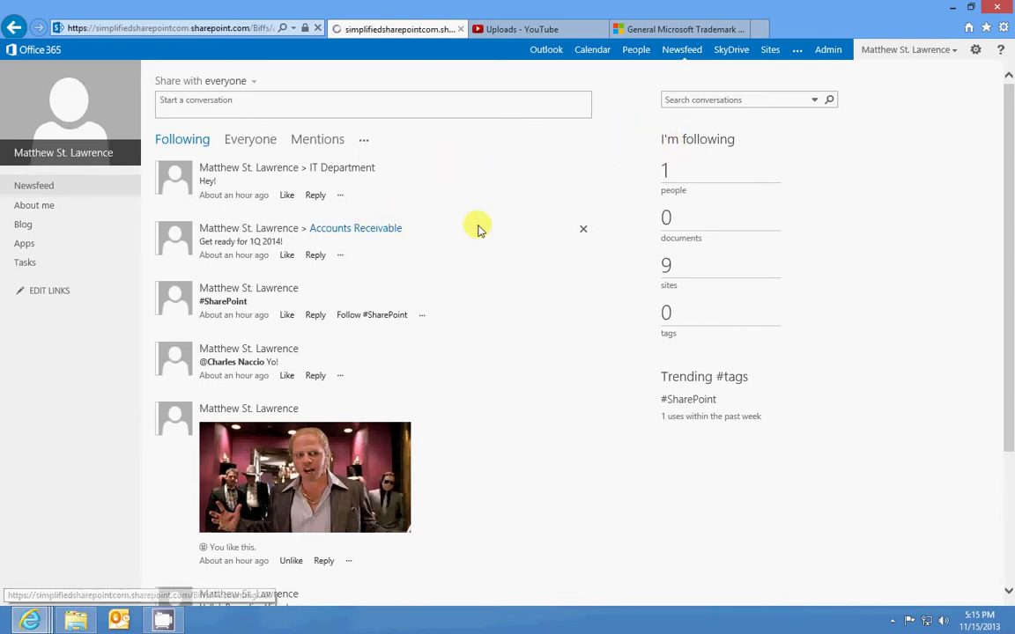
{"action": "left_click_drag", "start_coordinate": [326, 407], "coordinate": [198, 418]}
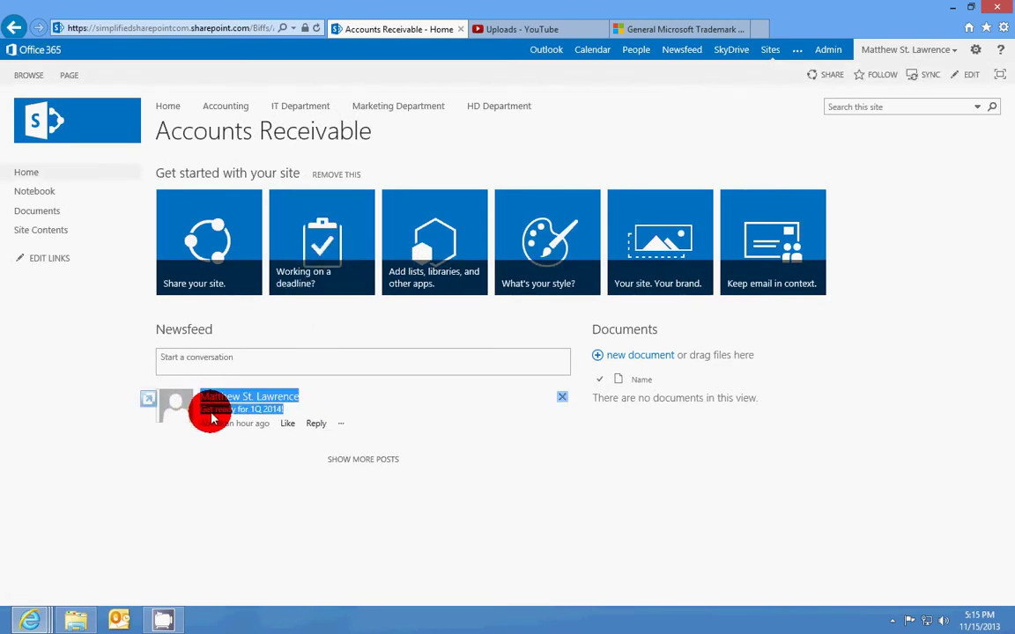
{"action": "left_click", "coordinate": [254, 409]}
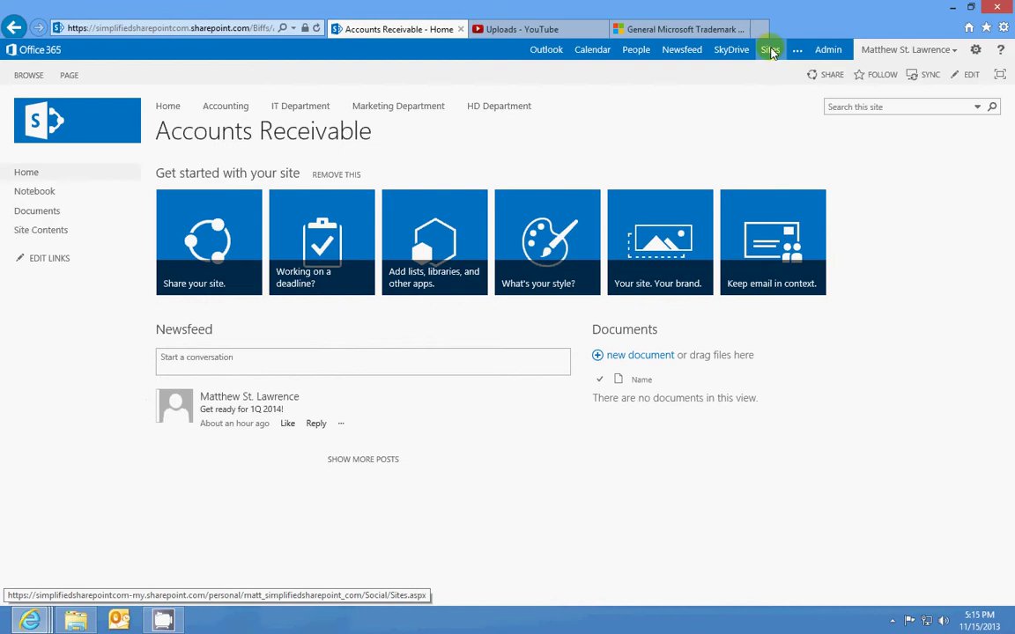
{"action": "left_click", "coordinate": [770, 50]}
{"action": "left_click", "coordinate": [678, 49]}
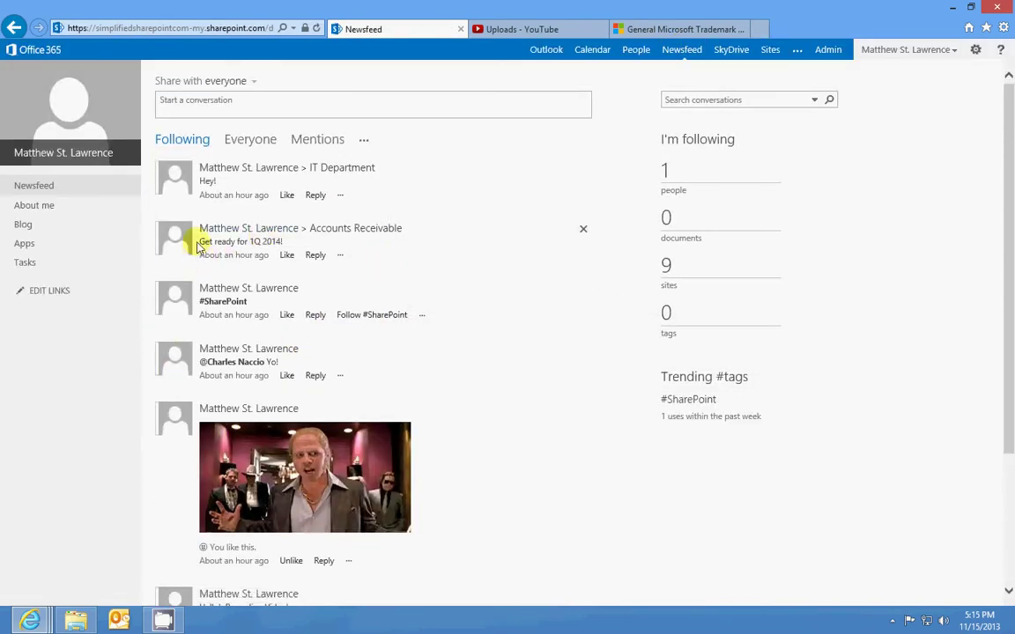
{"action": "triple_click", "coordinate": [301, 254]}
{"action": "left_click", "coordinate": [324, 236]}
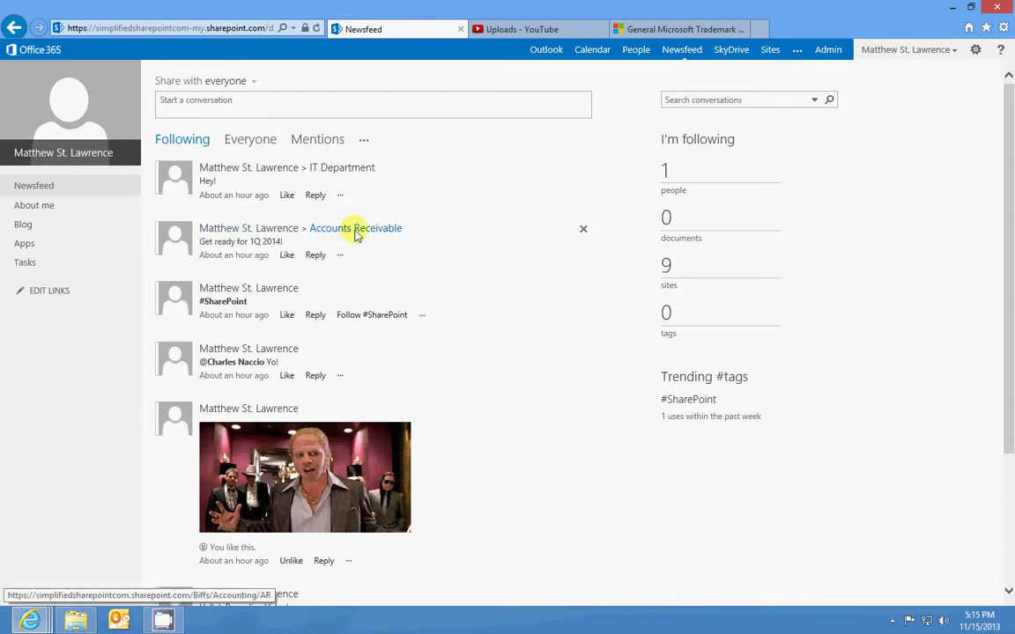
{"action": "left_click_drag", "start_coordinate": [204, 245], "coordinate": [305, 245]}
{"action": "left_click", "coordinate": [306, 245]}
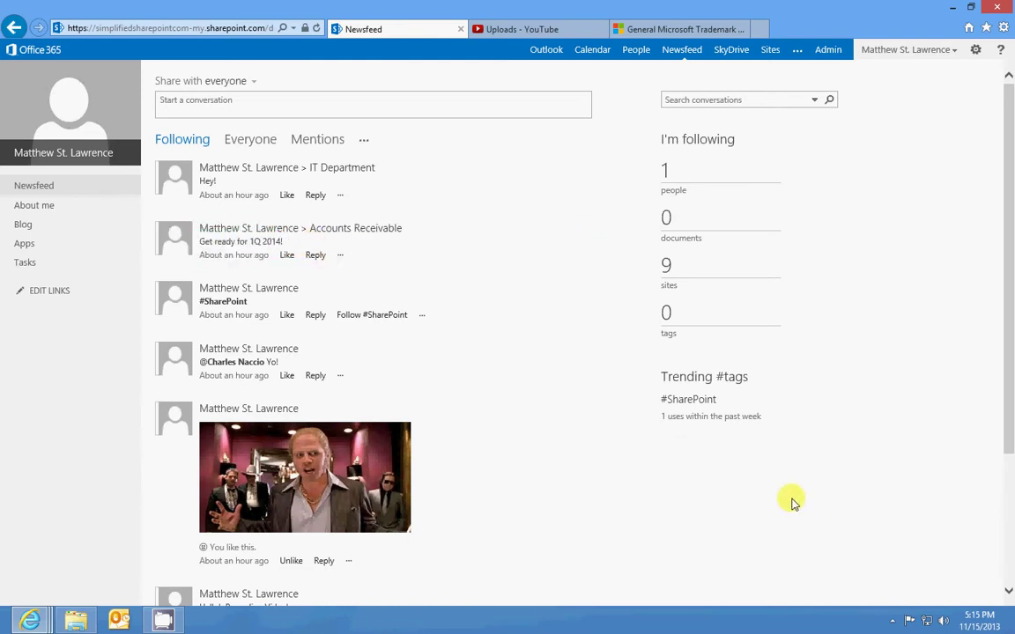
{"action": "left_click", "coordinate": [667, 173]}
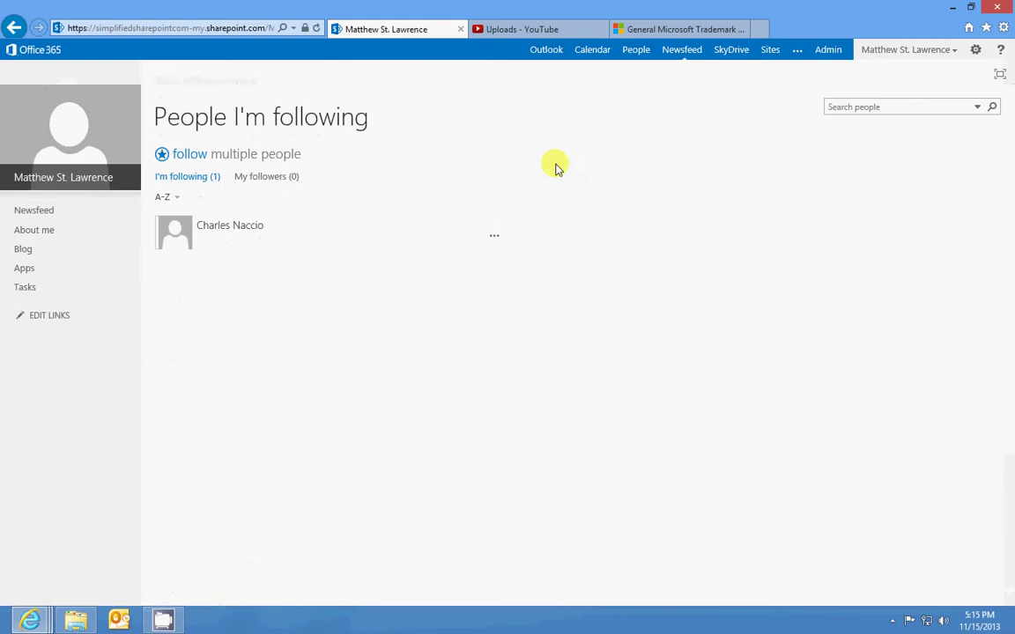
{"action": "left_click", "coordinate": [15, 28]}
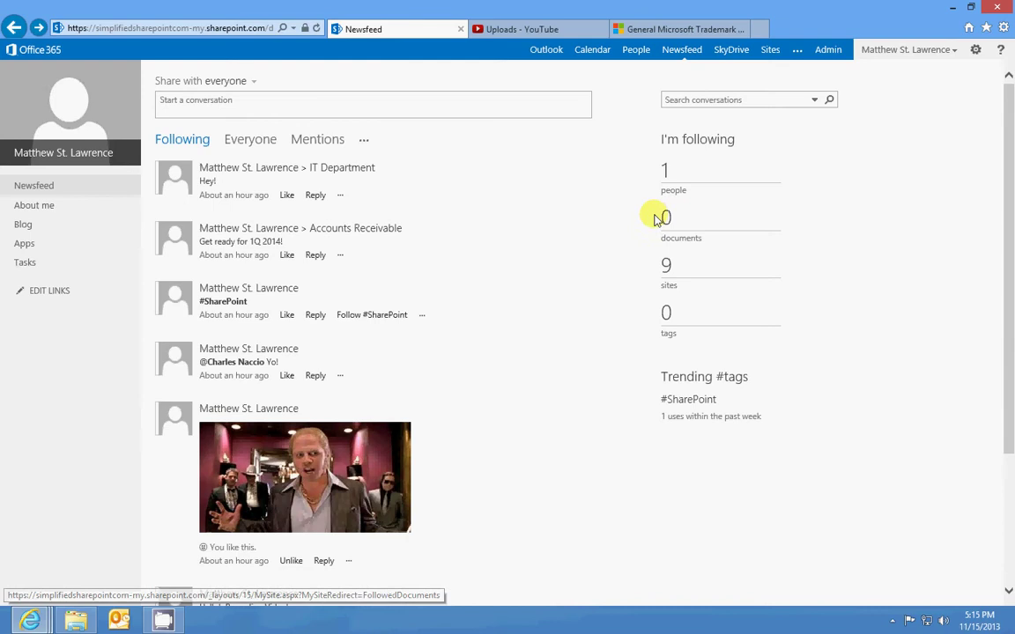
Follow the tracks.png document in the SkyDrive documents library.
{"action": "left_click", "coordinate": [731, 49]}
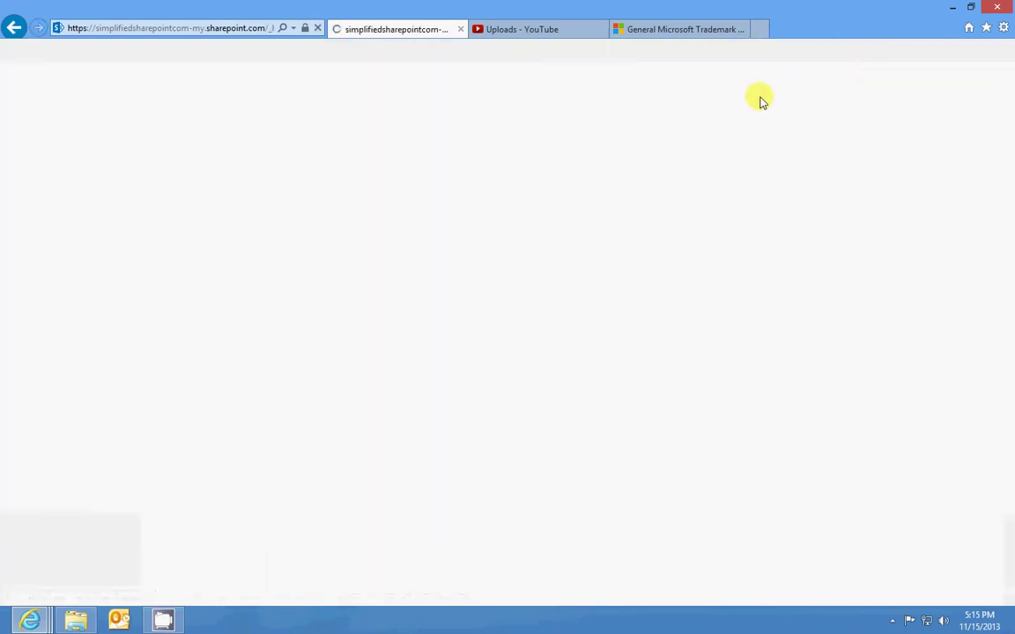
{"action": "left_click", "coordinate": [317, 282]}
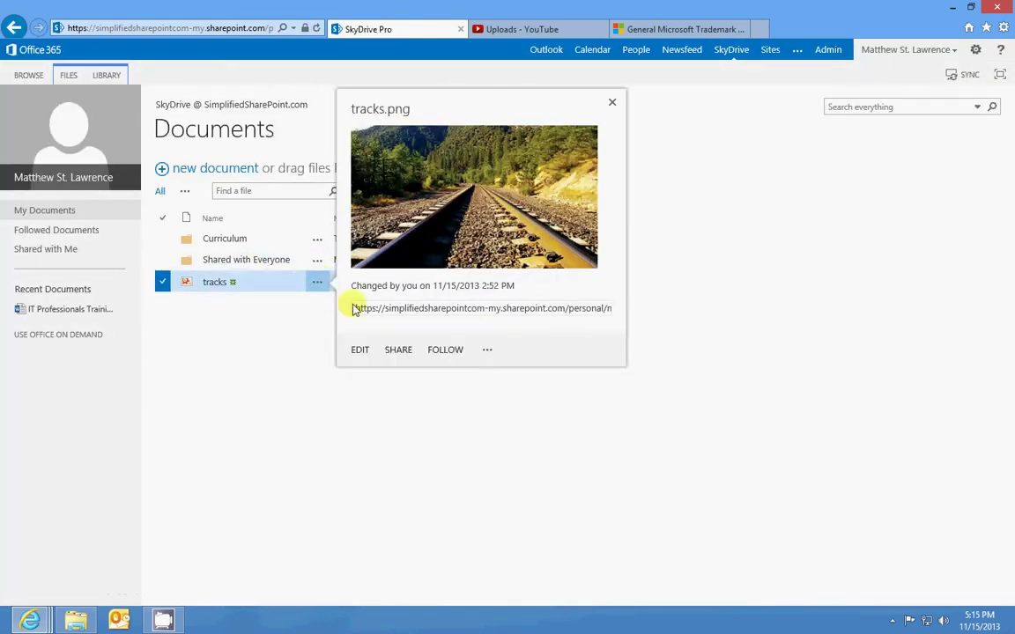
{"action": "left_click", "coordinate": [445, 372]}
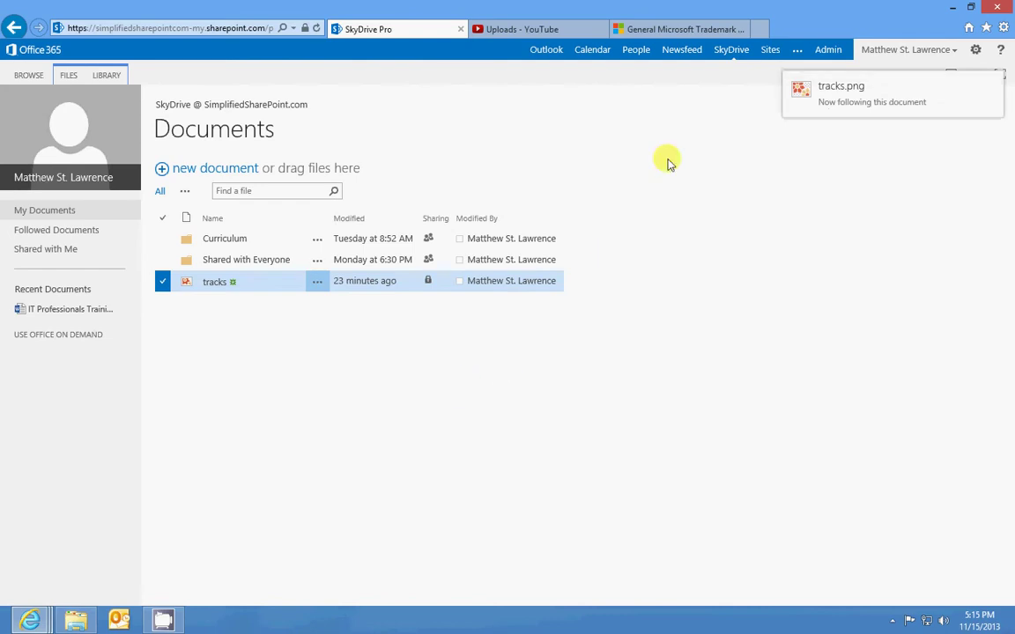
Check that 'tracks' is listed under Docs I'm following, then return to Sites.
{"action": "left_click", "coordinate": [770, 50]}
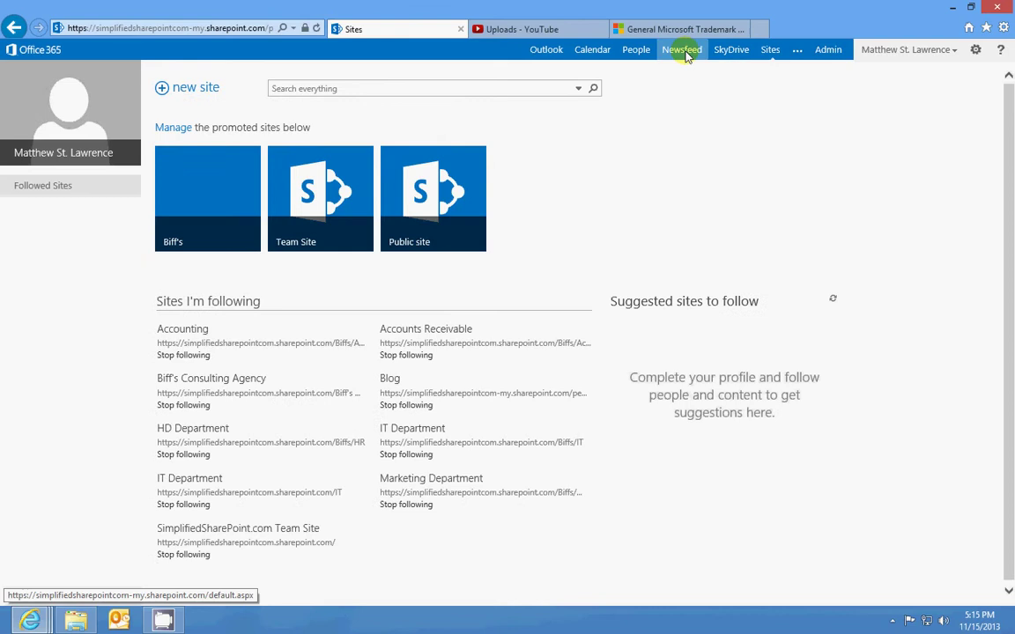
{"action": "left_click", "coordinate": [684, 51]}
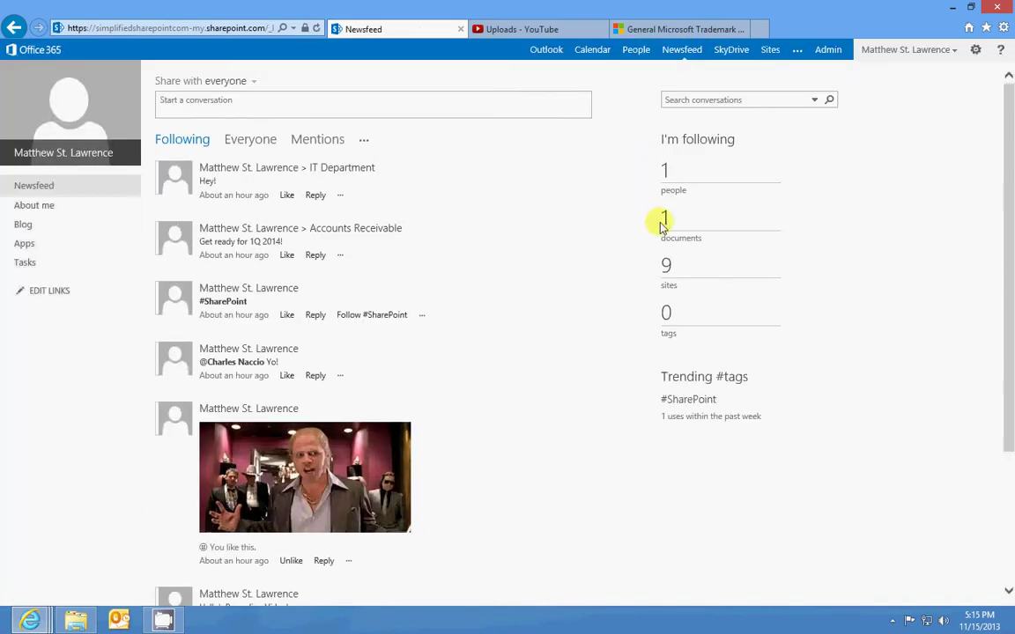
{"action": "left_click", "coordinate": [666, 219]}
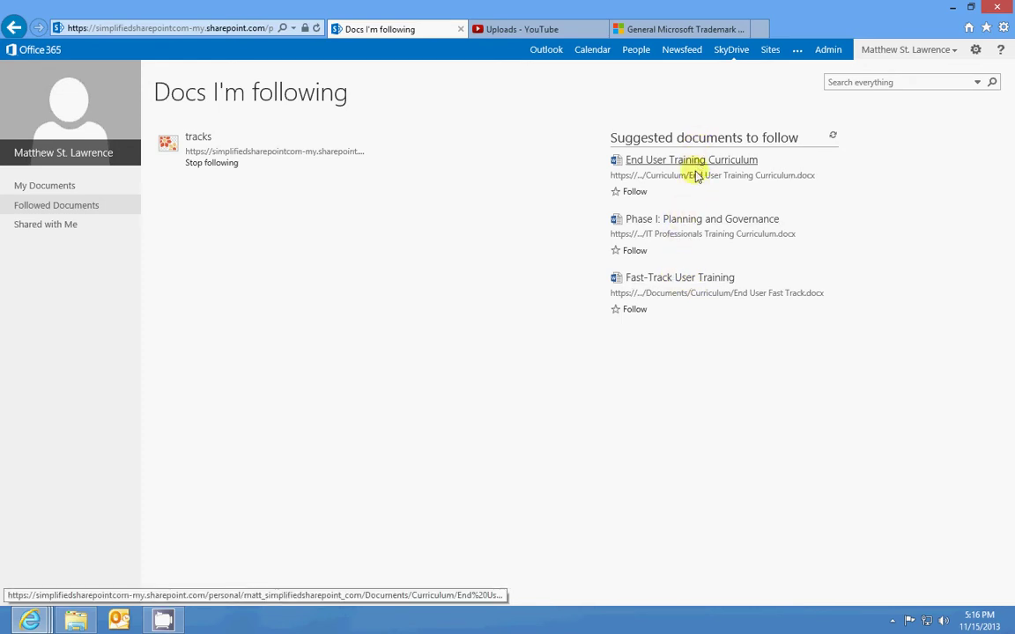
{"action": "left_click_drag", "start_coordinate": [652, 235], "coordinate": [795, 236]}
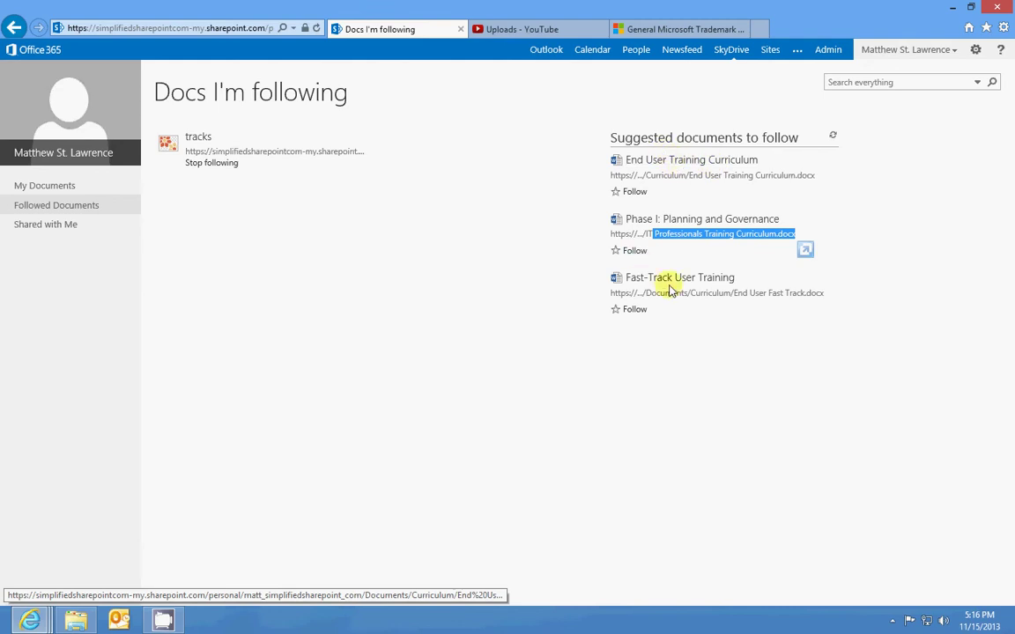
{"action": "left_click", "coordinate": [772, 50]}
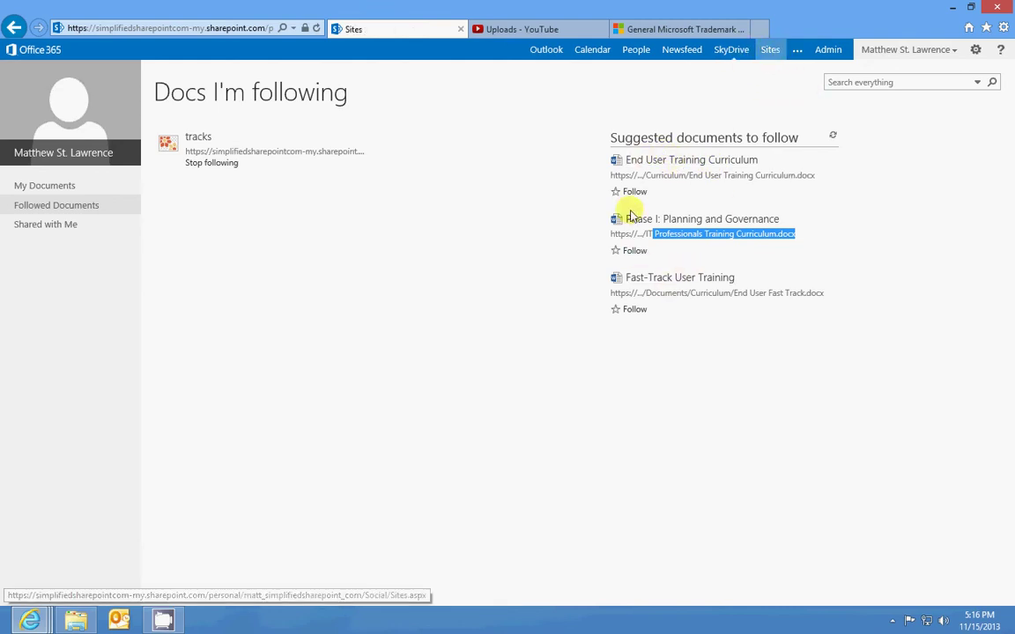
Follow the #SharePoint tag from Trending #tags and confirm Newsfeed counts 1 followed tag.
{"action": "left_click", "coordinate": [681, 50]}
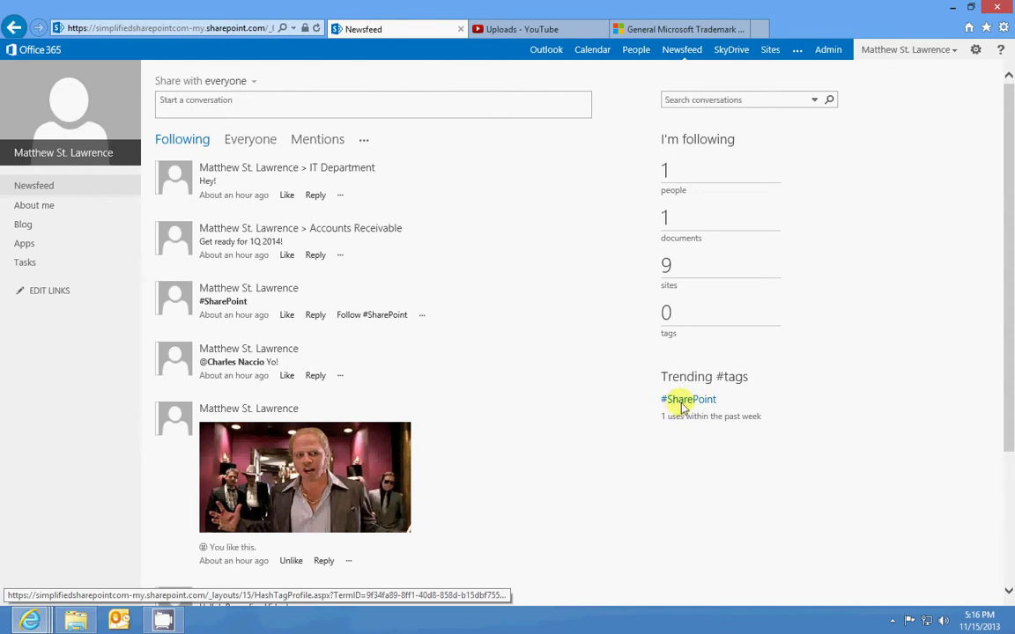
{"action": "left_click", "coordinate": [685, 401]}
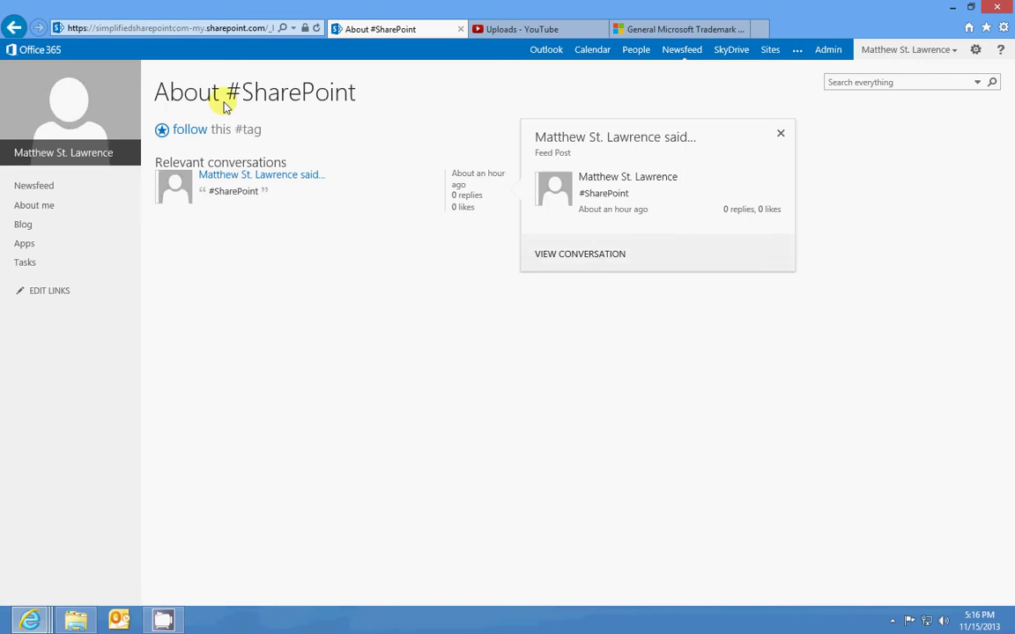
{"action": "left_click_drag", "start_coordinate": [224, 103], "coordinate": [356, 106]}
{"action": "left_click", "coordinate": [381, 106]}
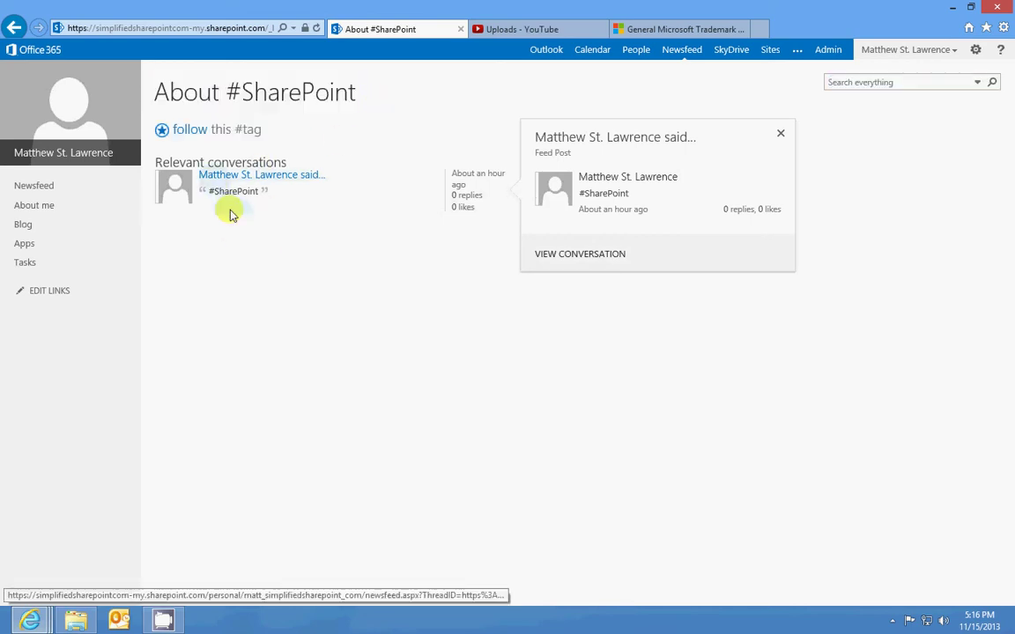
{"action": "left_click", "coordinate": [189, 130]}
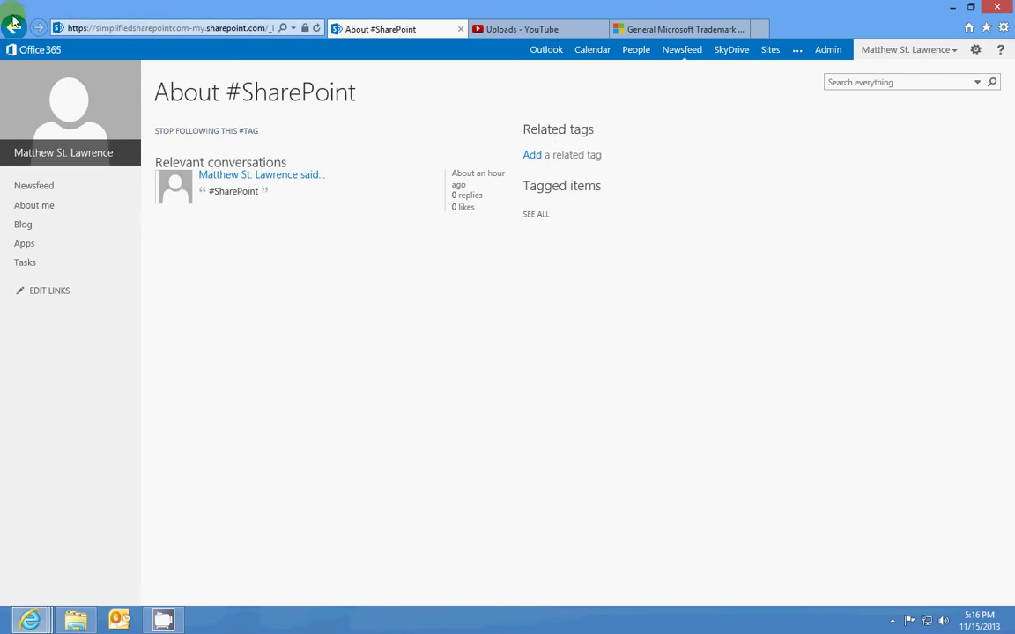
{"action": "mouse_move", "coordinate": [483, 199]}
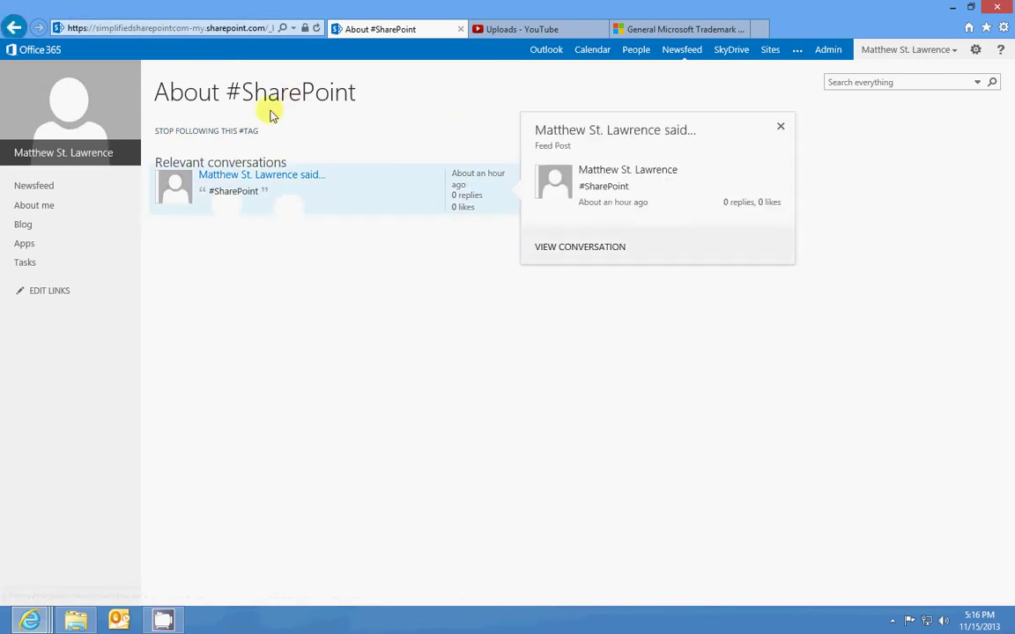
{"action": "left_click", "coordinate": [682, 50]}
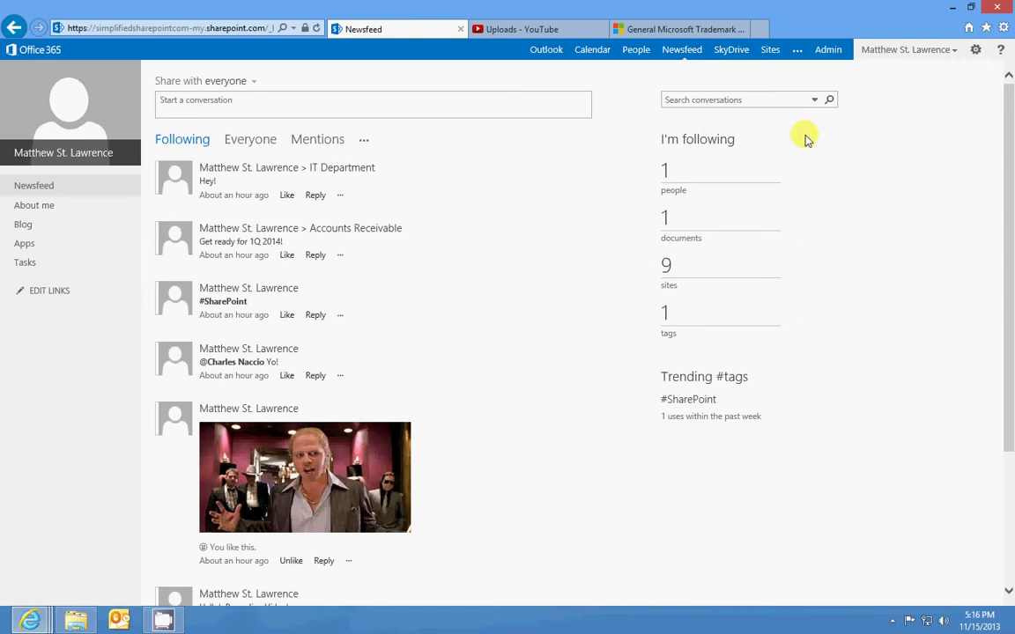
{"action": "mouse_move", "coordinate": [592, 185]}
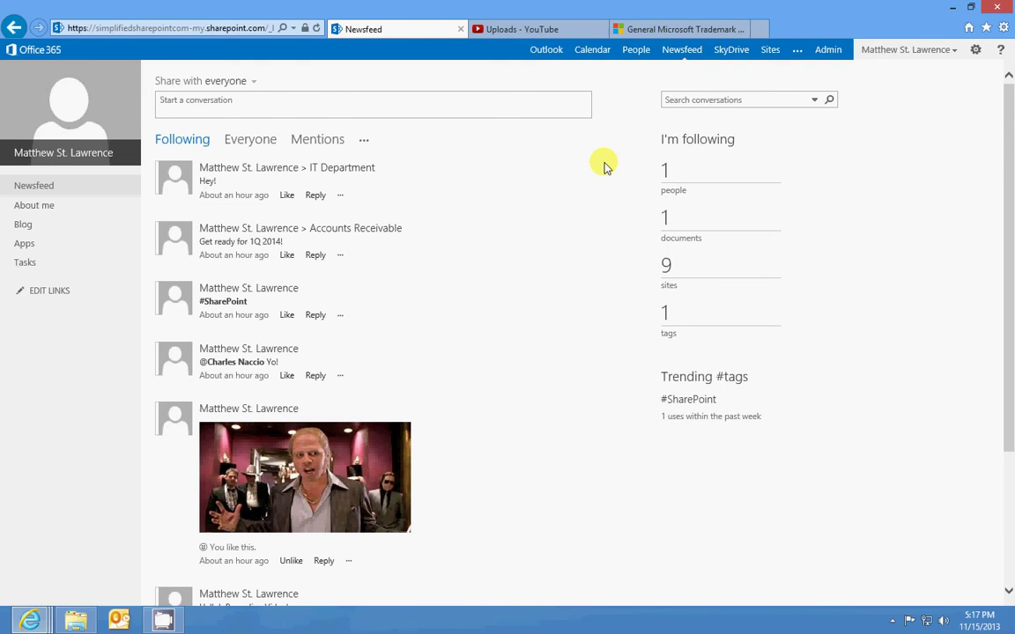
{"action": "left_click", "coordinate": [683, 51]}
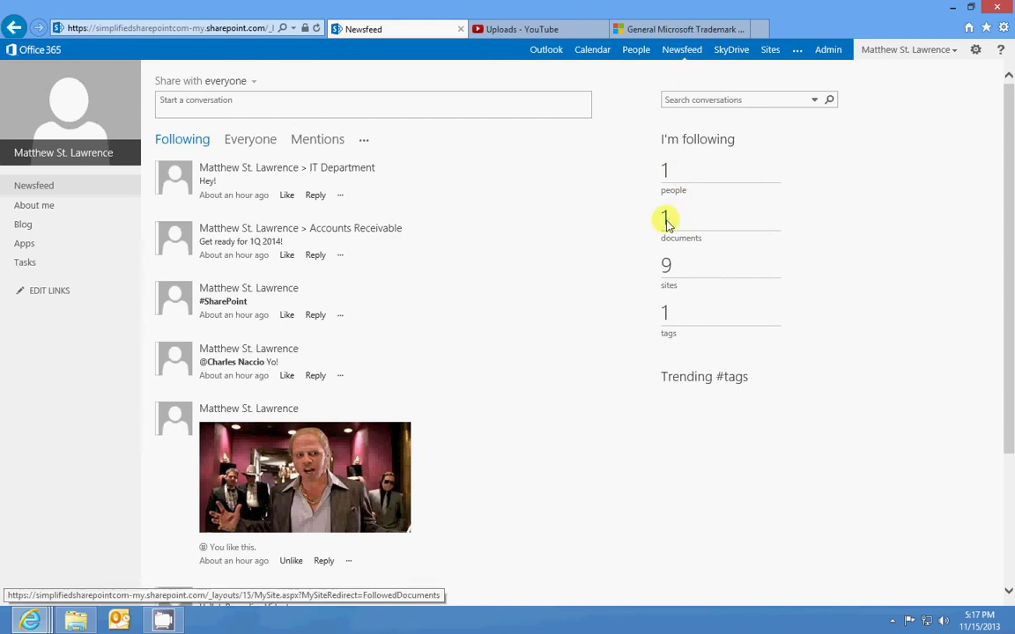
{"action": "left_click", "coordinate": [667, 217]}
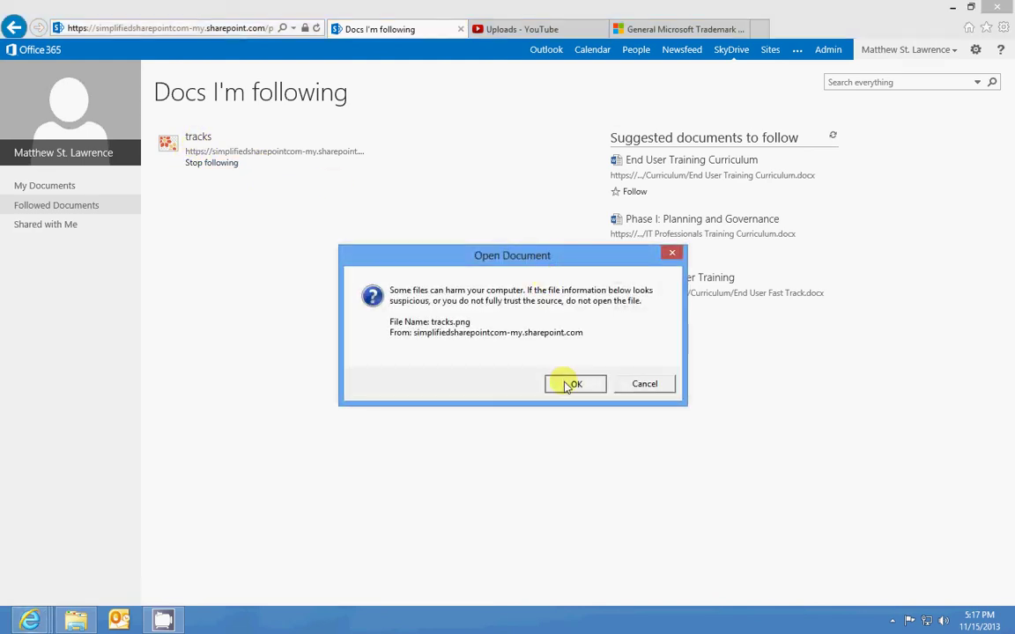
{"action": "left_click", "coordinate": [567, 382]}
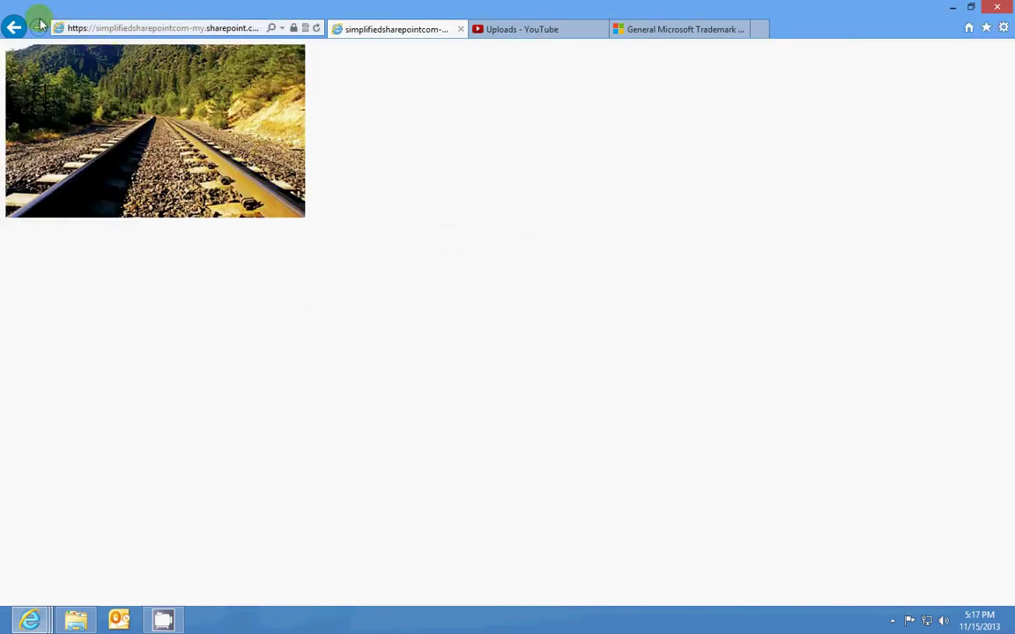
{"action": "left_click", "coordinate": [14, 28]}
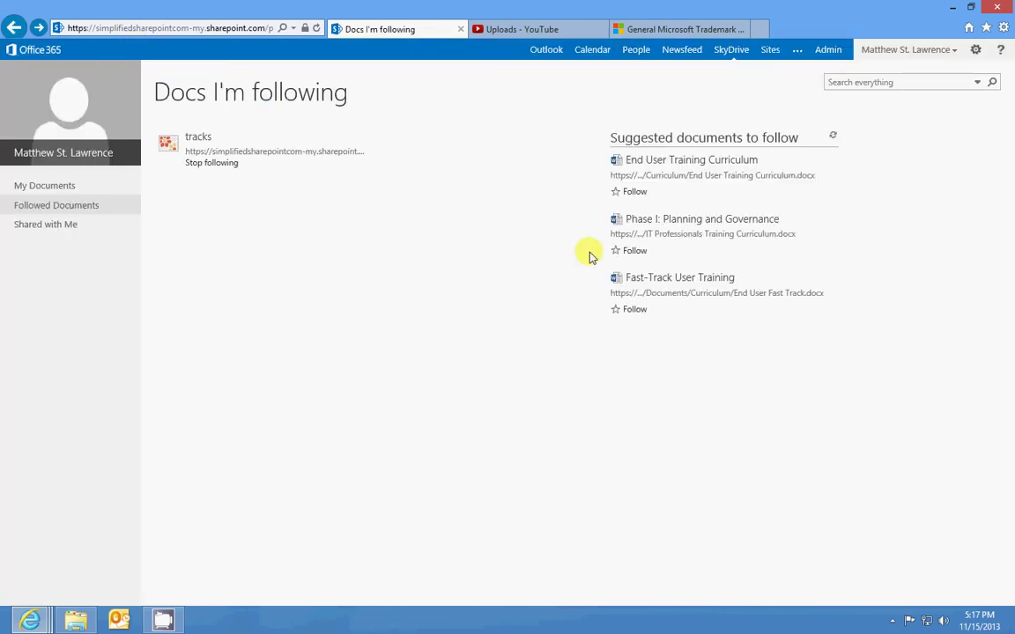
{"action": "left_click", "coordinate": [731, 51]}
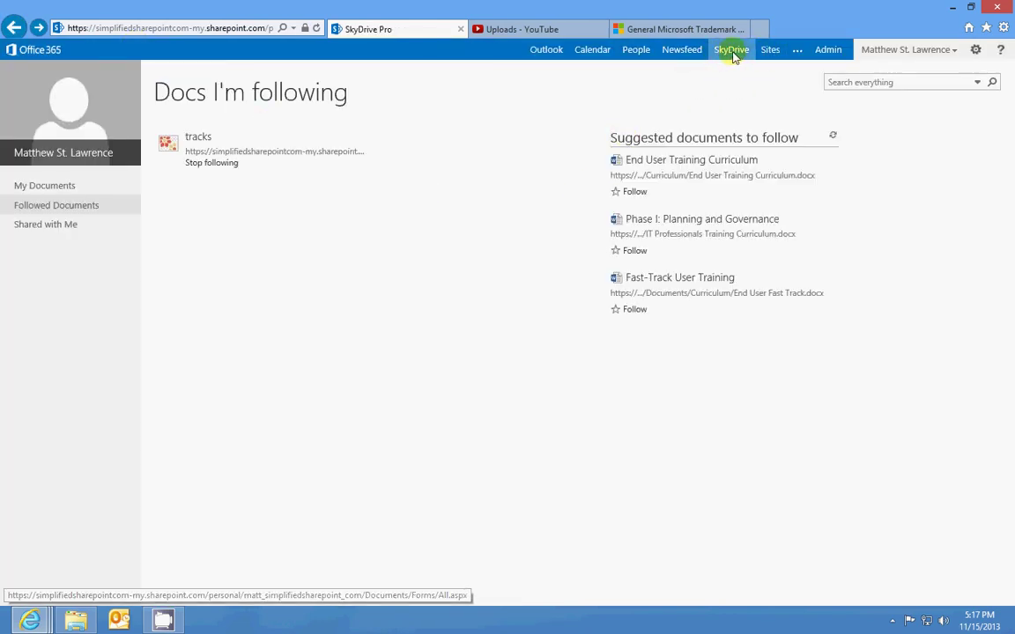
{"action": "left_click", "coordinate": [686, 51]}
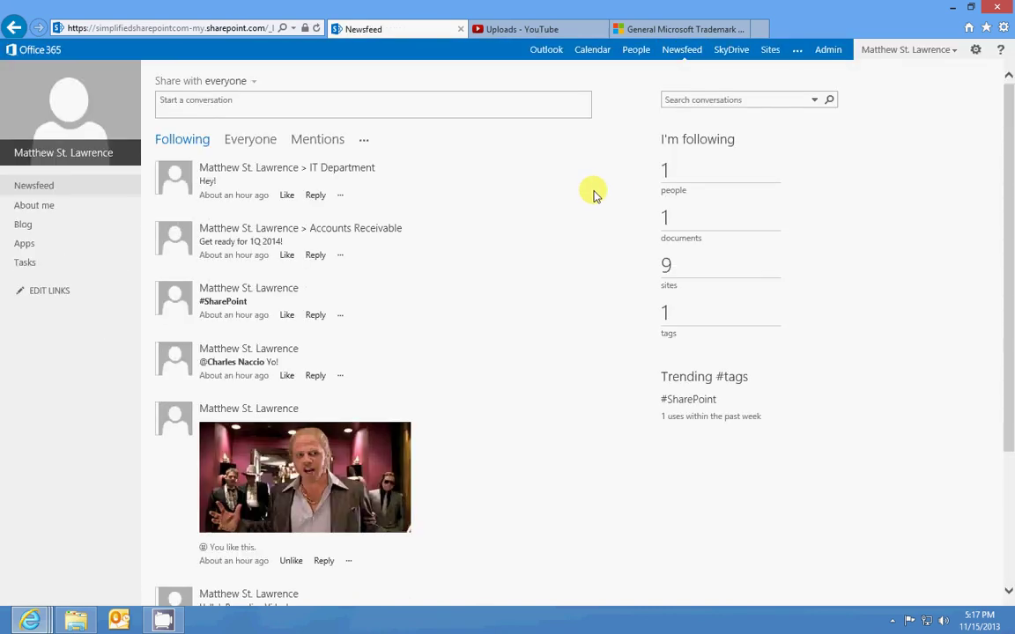